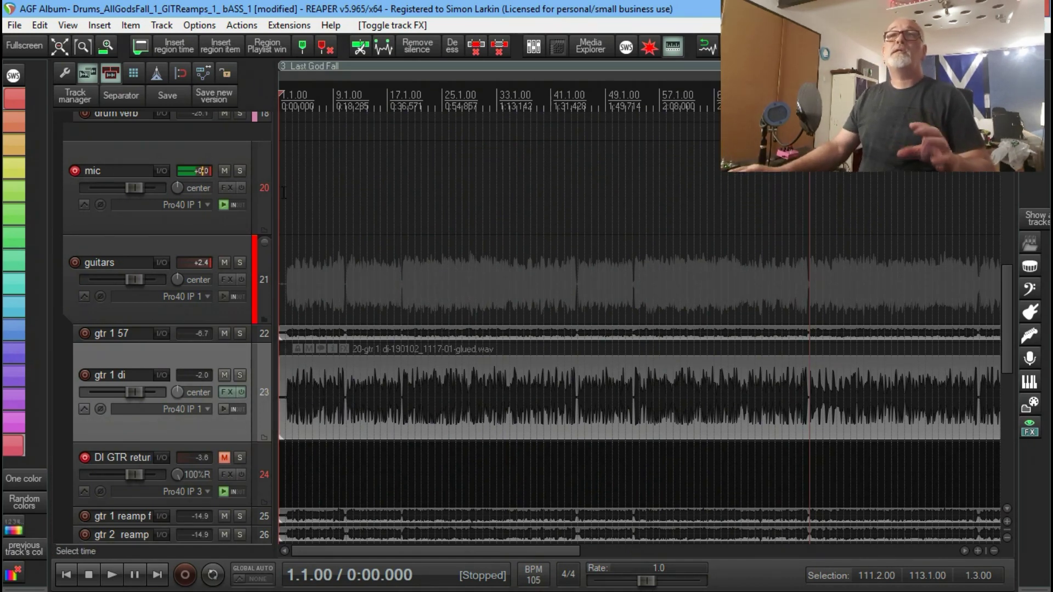
# Solo the mic and gtr 1 di tracks and play back the opening to audition the DI guitar
pyautogui.click(240, 171)
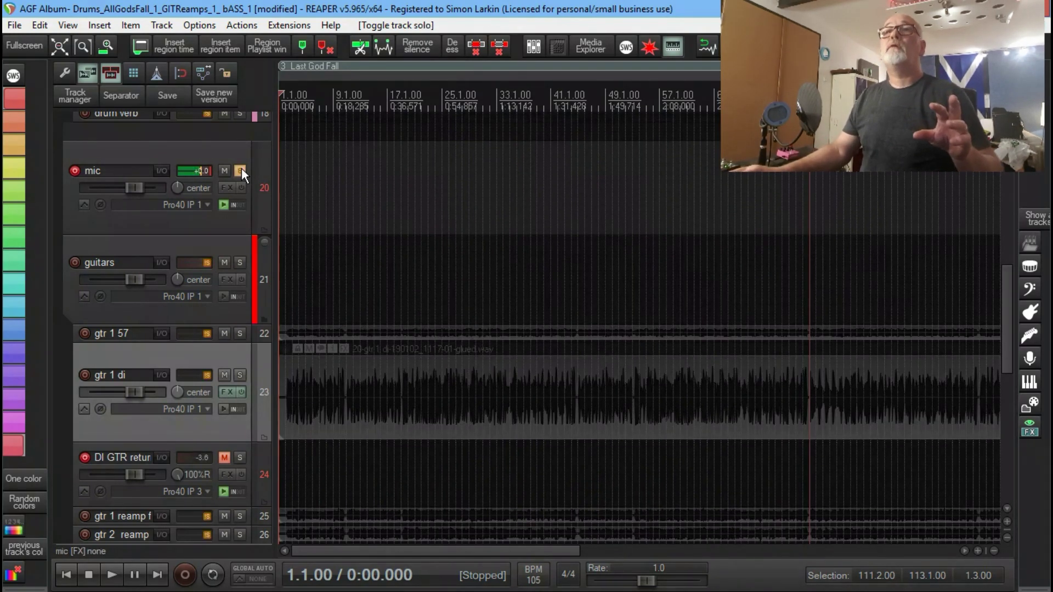
pyautogui.click(240, 375)
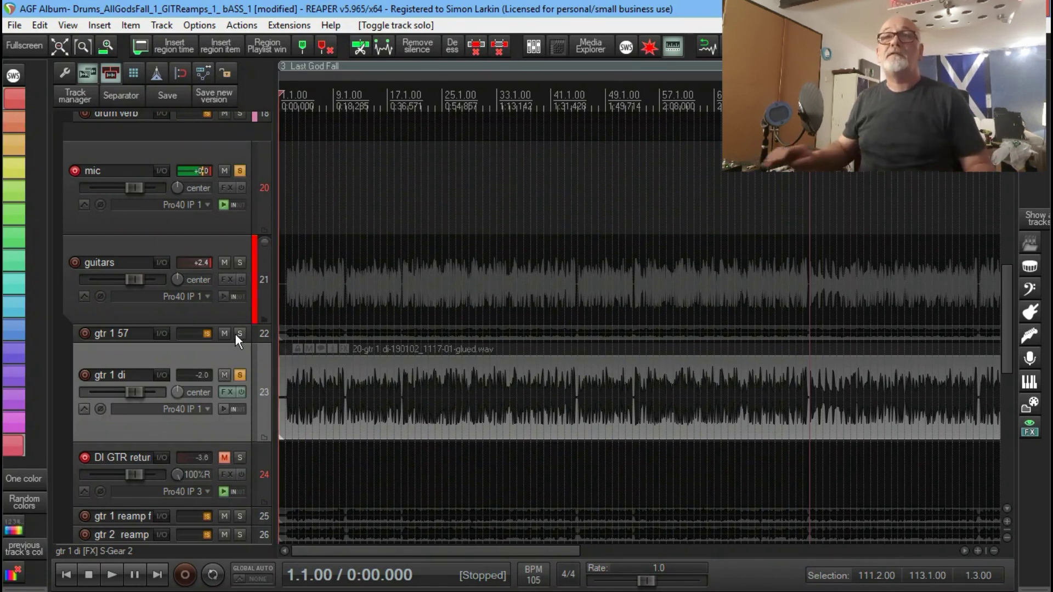
pyautogui.press('space')
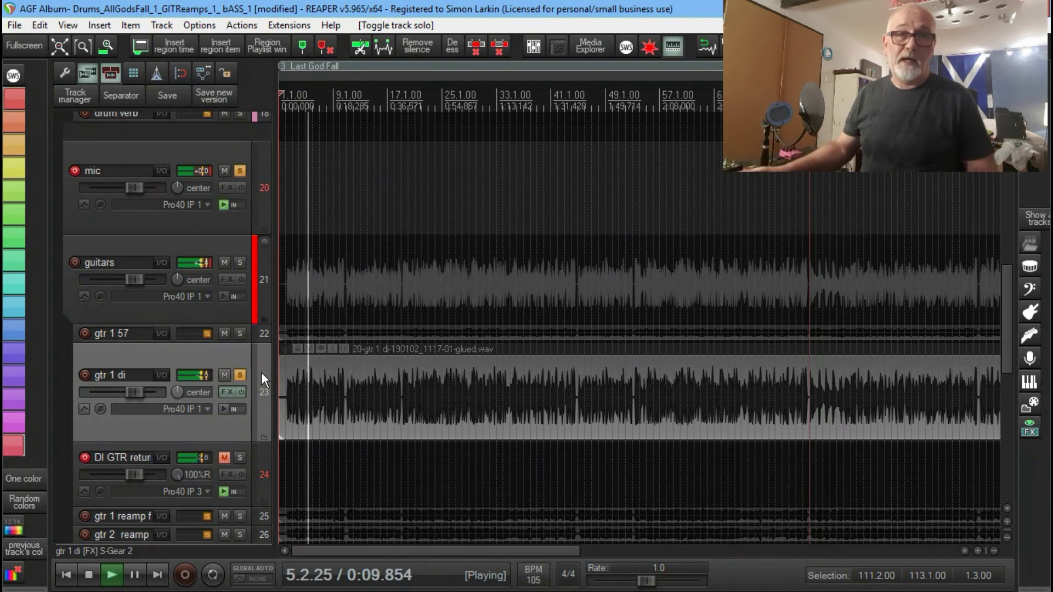
pyautogui.press('space')
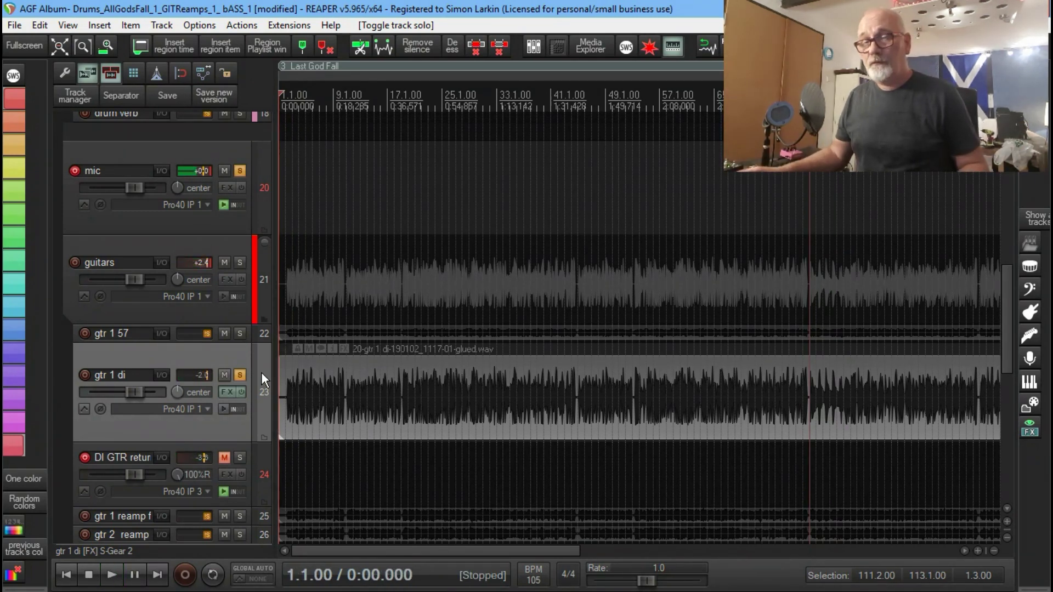
pyautogui.click(241, 375)
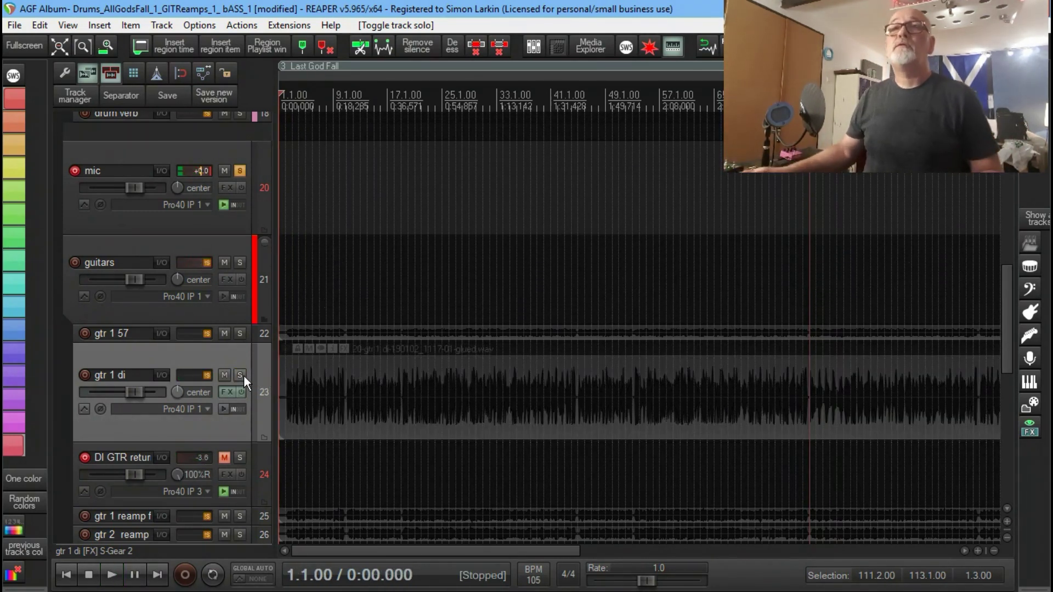
pyautogui.click(239, 171)
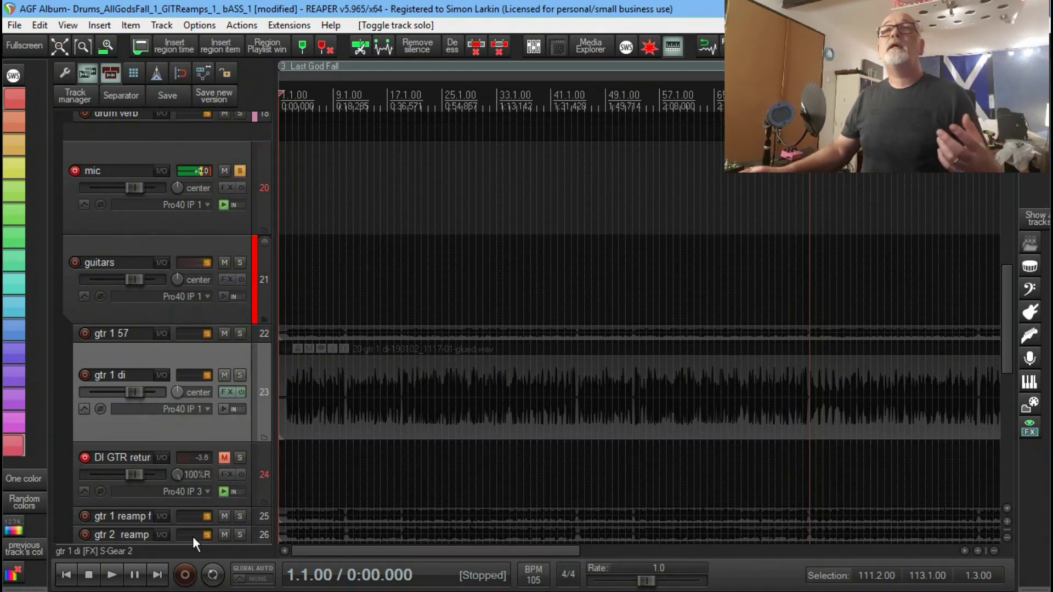
pyautogui.click(240, 375)
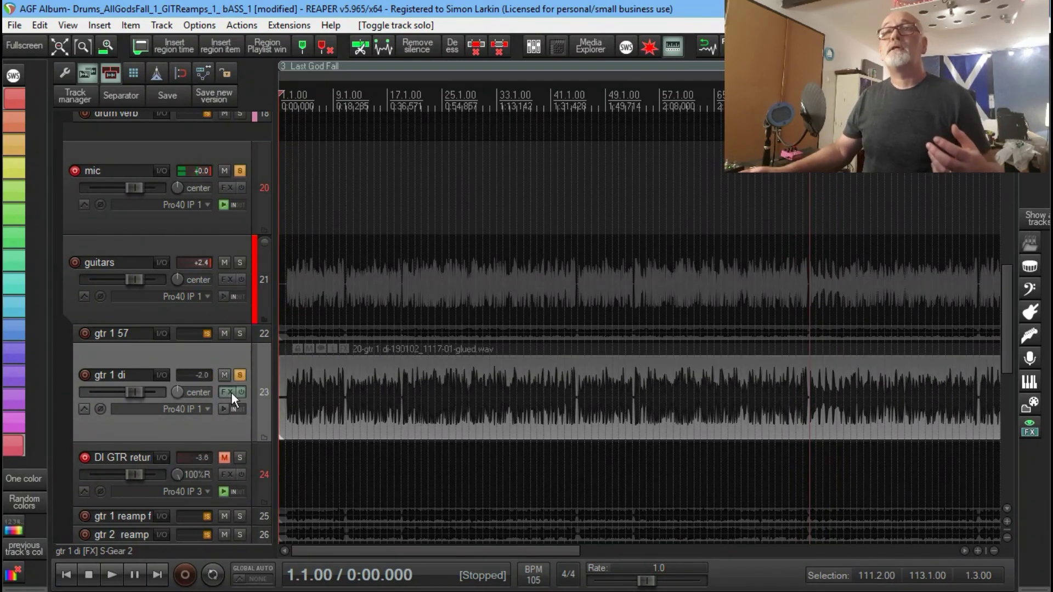
# In S-Gear 2 on gtr 1 di, set Cab1 and the unslaved Cab2 to Straight DI, and enable the track's effects
pyautogui.click(230, 393)
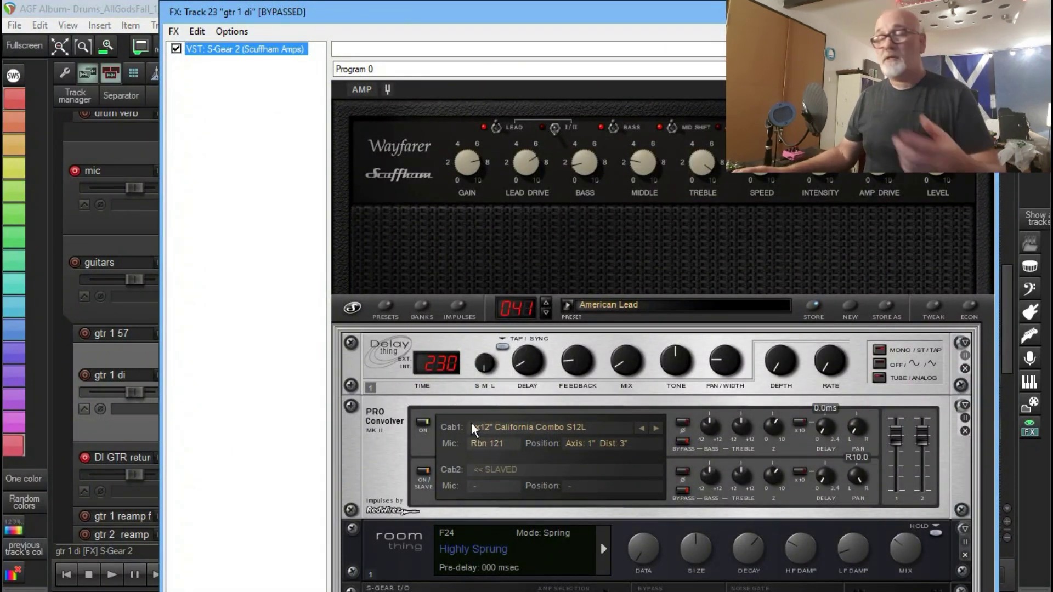
pyautogui.click(549, 429)
pyautogui.click(539, 424)
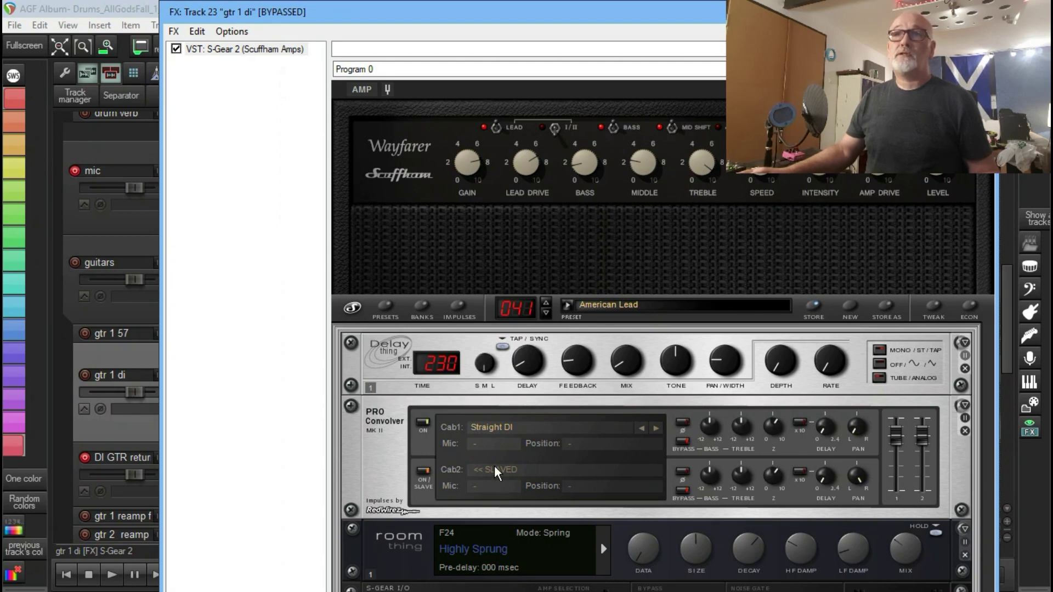
pyautogui.click(424, 479)
pyautogui.click(500, 470)
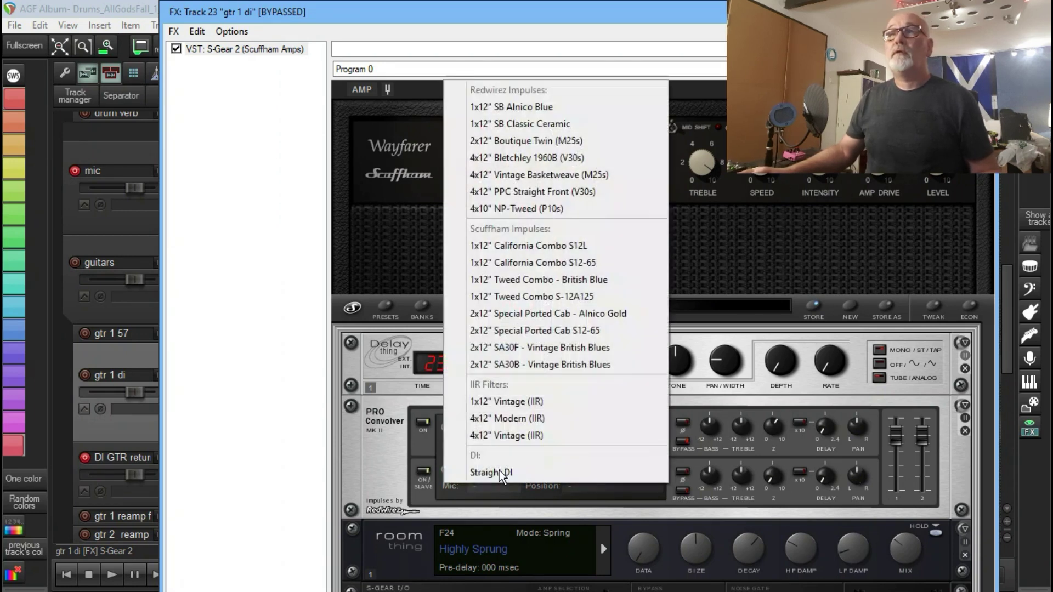
pyautogui.click(501, 470)
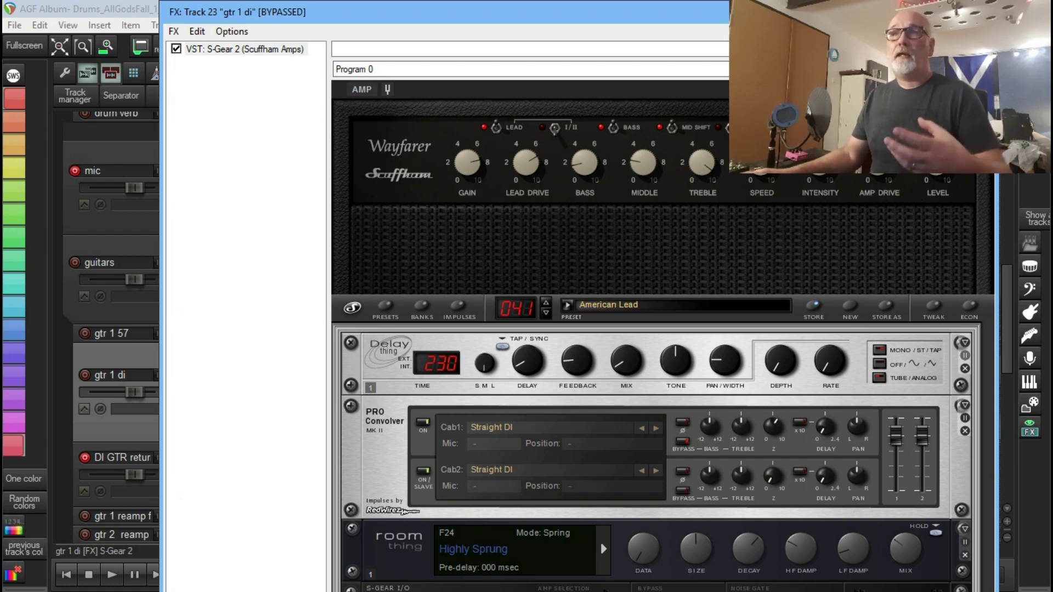
pyautogui.press('Escape')
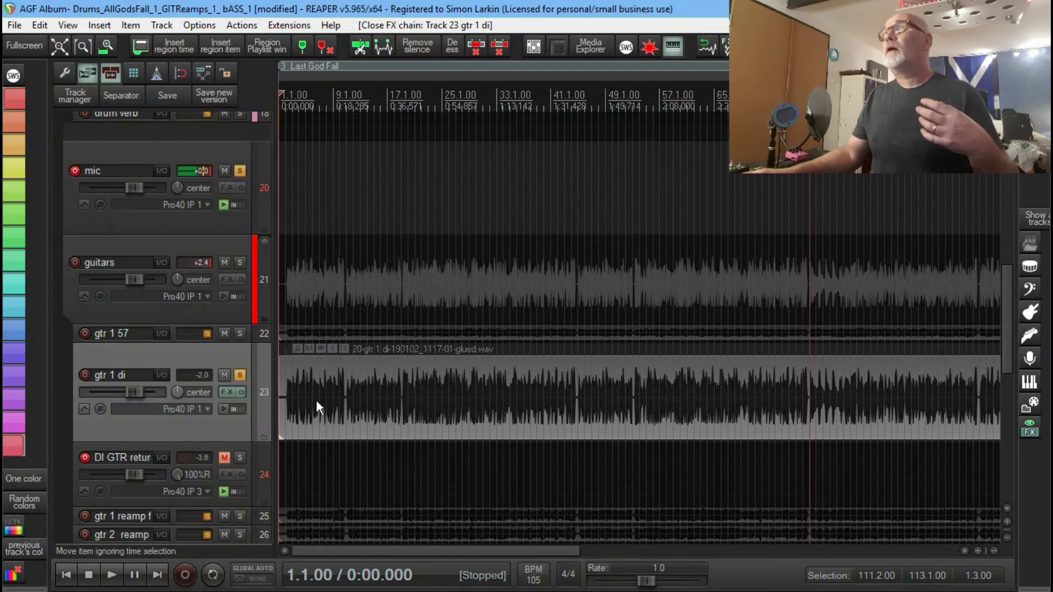
pyautogui.click(241, 392)
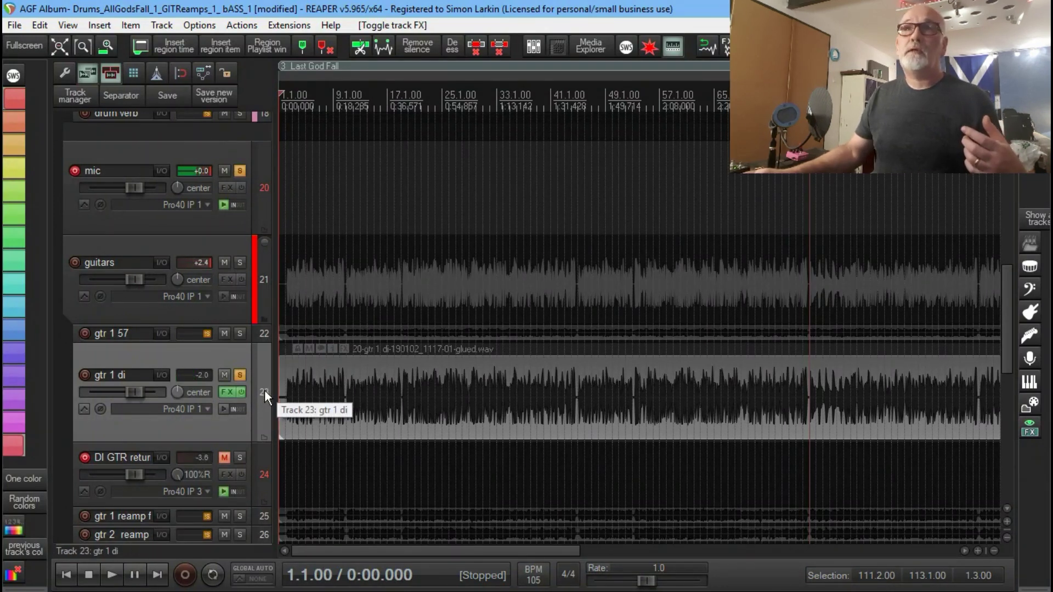
# Check the gtr 1 di track's hardware output routing and the DI GTR return track's input options
pyautogui.click(160, 375)
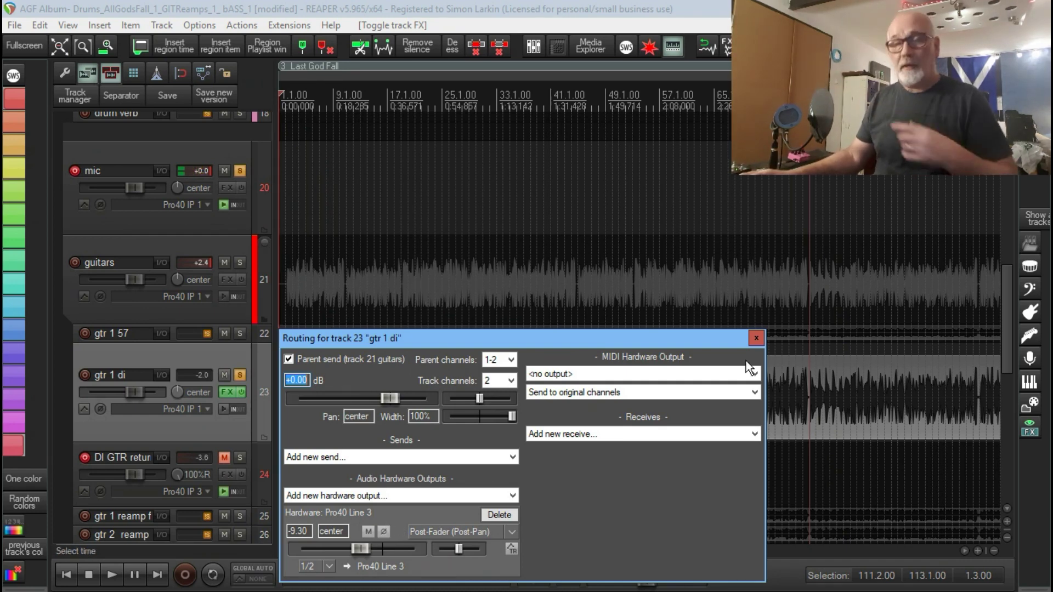
pyautogui.click(757, 341)
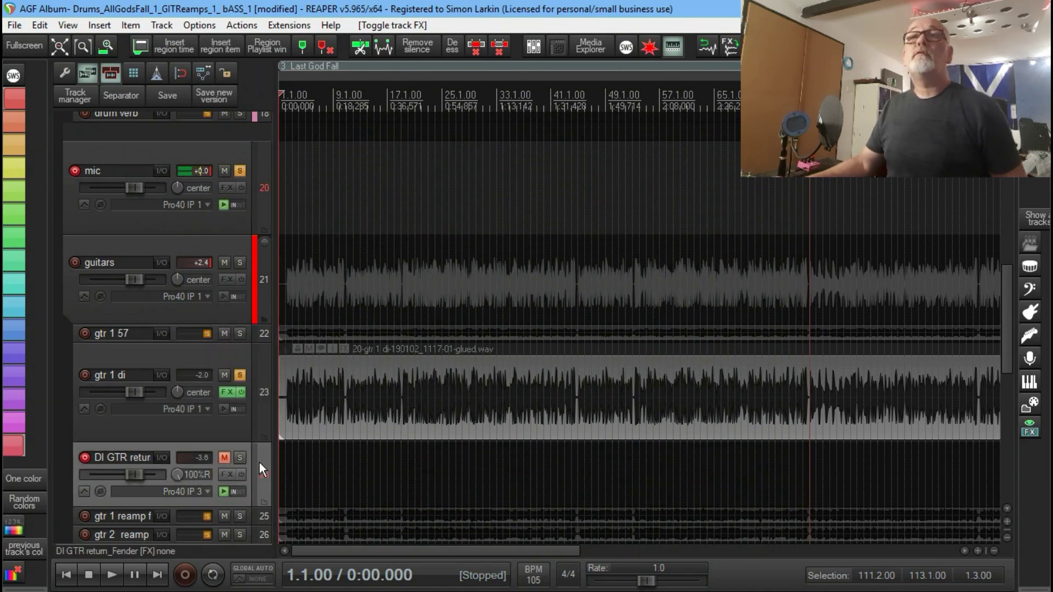
pyautogui.click(201, 489)
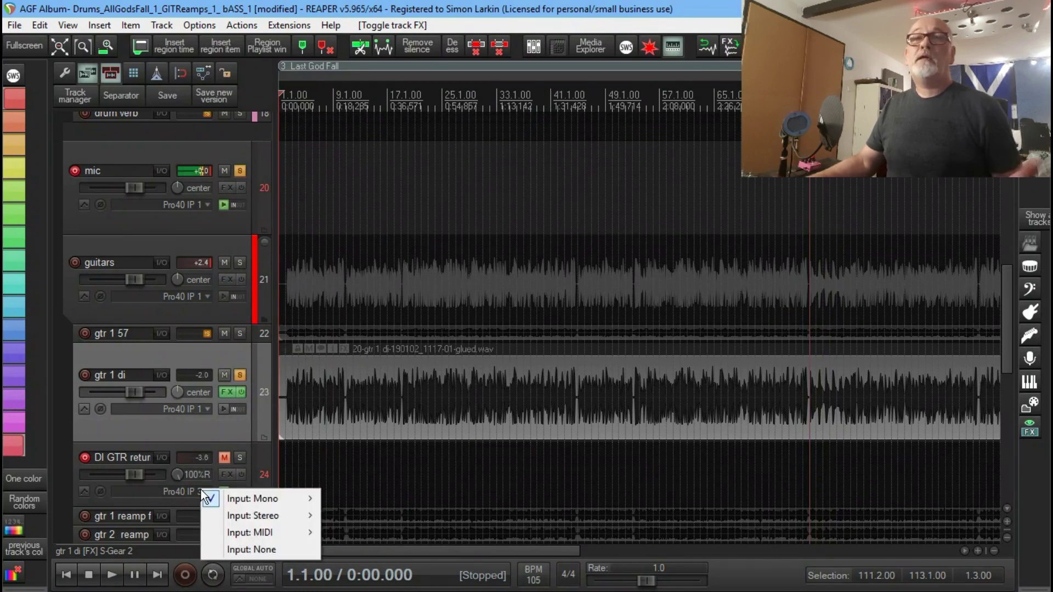
pyautogui.moveTo(281, 499)
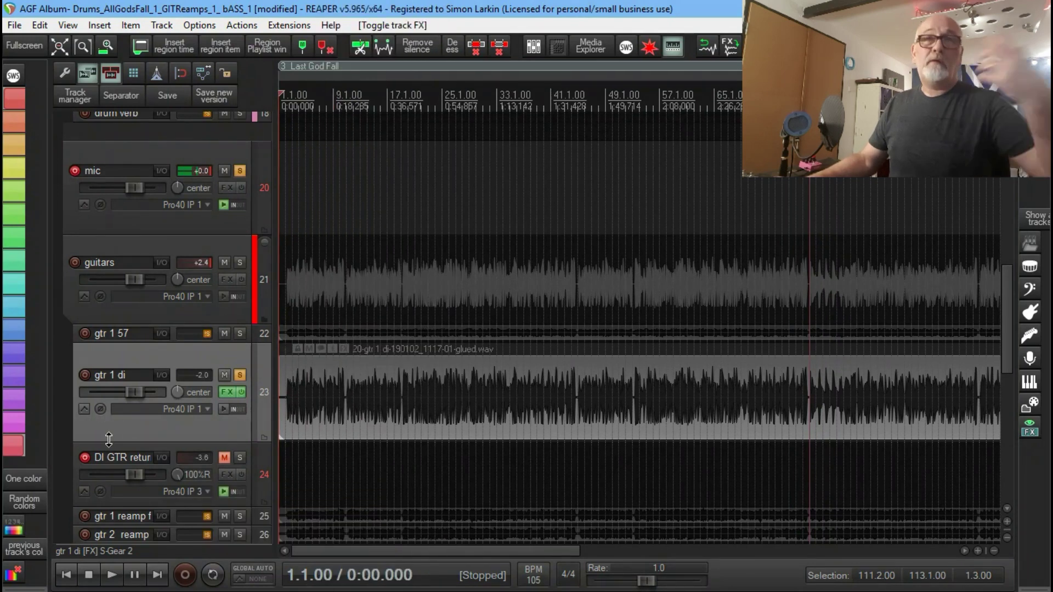
# Unmute and solo the DI GTR return track, and turn off the gtr 1 di track's parent send to guitars
pyautogui.click(224, 457)
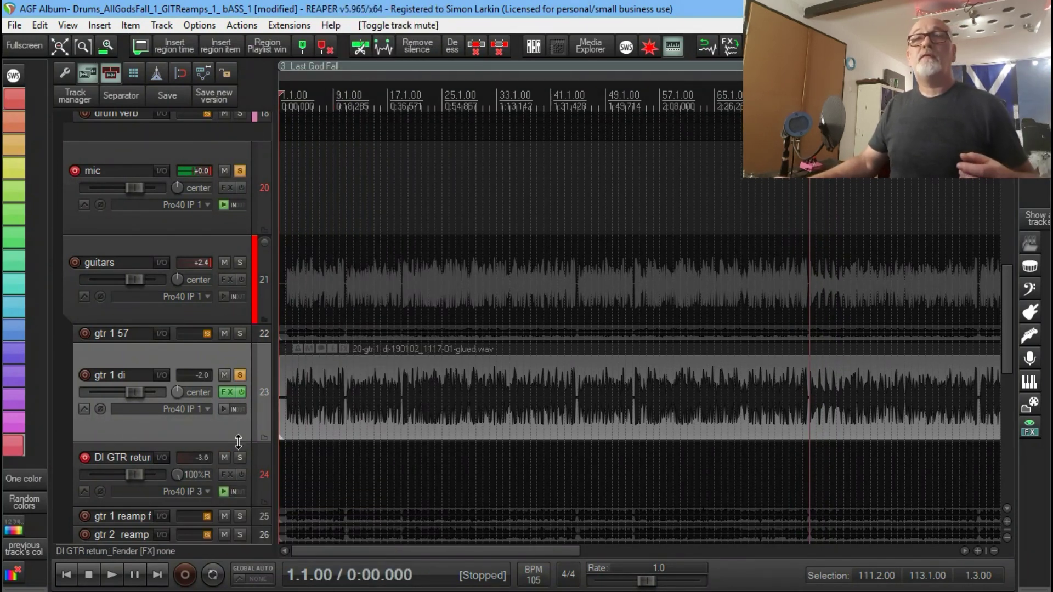
pyautogui.click(240, 457)
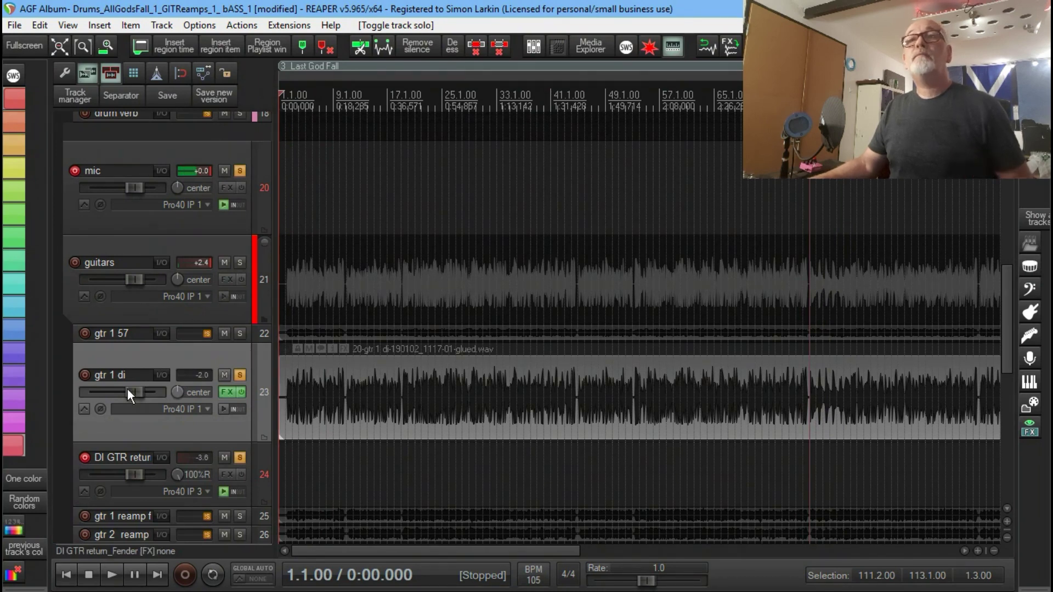
pyautogui.click(164, 374)
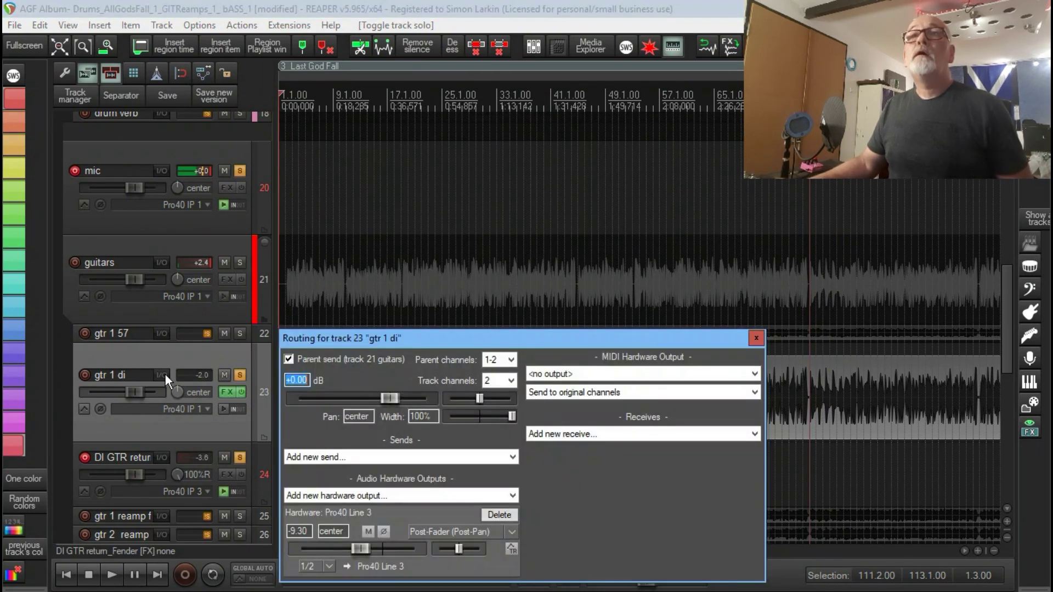
pyautogui.click(289, 358)
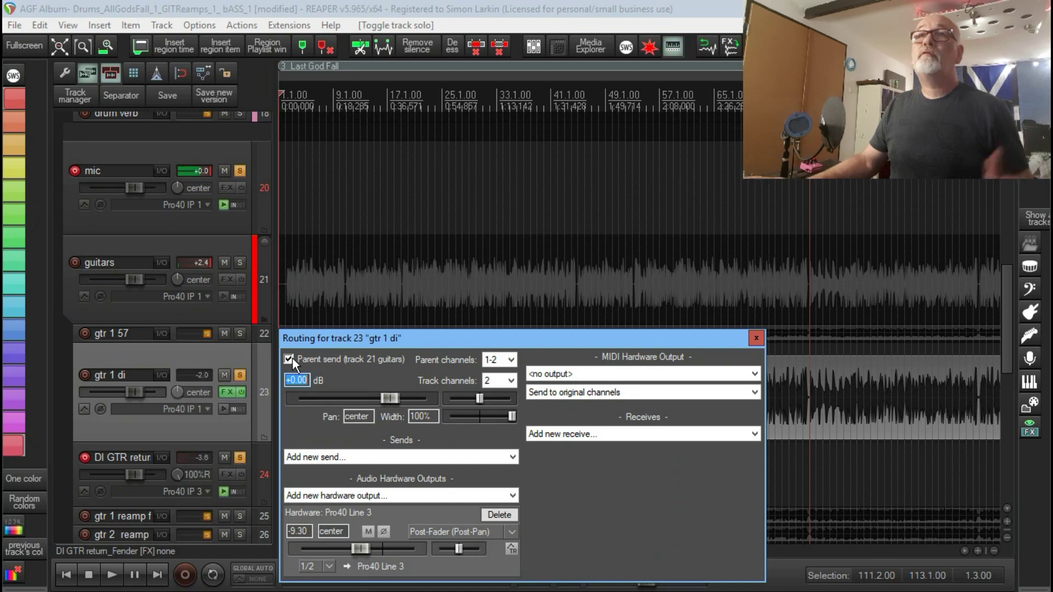
pyautogui.click(290, 359)
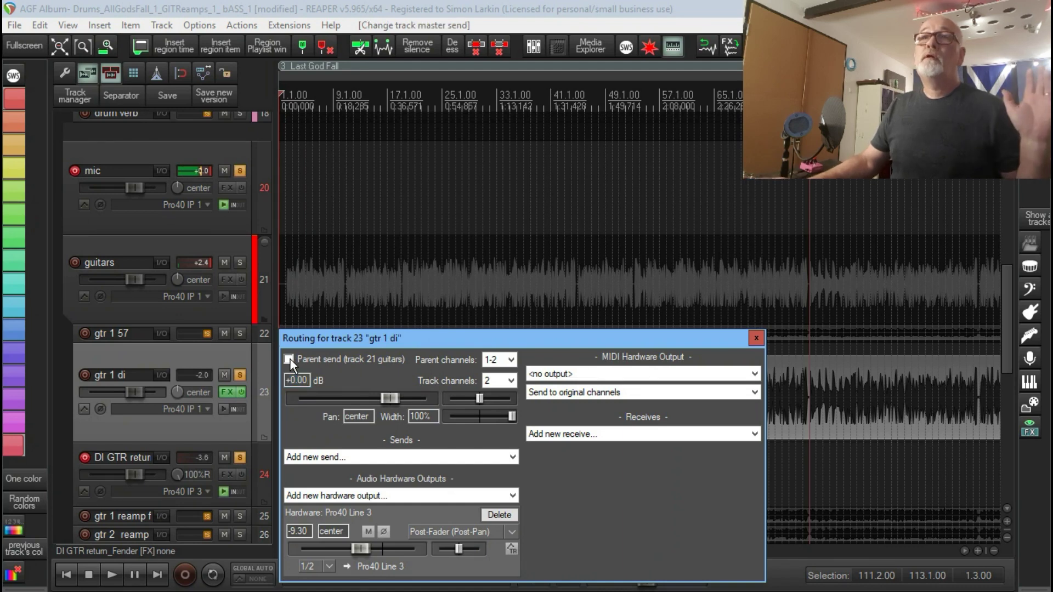
pyautogui.click(754, 338)
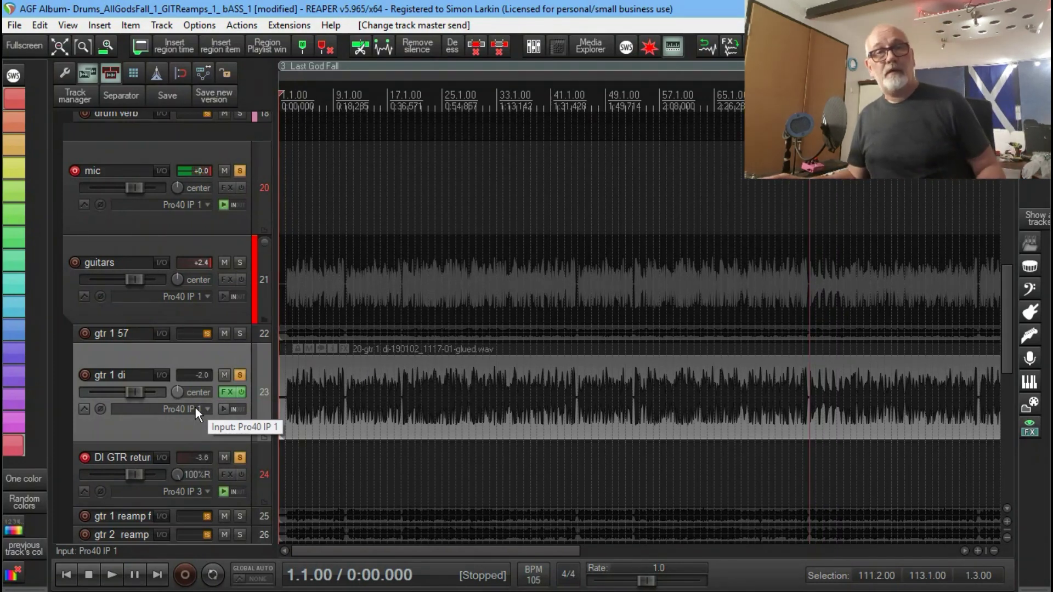
# Audition the returned guitar from the project start and pan the DI GTR return track to center
pyautogui.press('space')
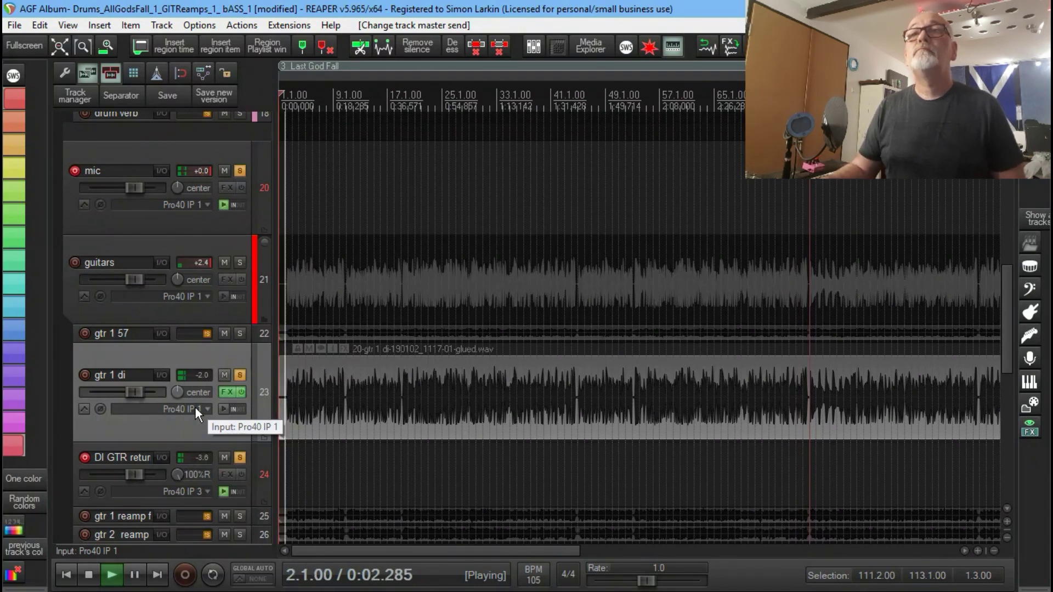
pyautogui.doubleClick(177, 474)
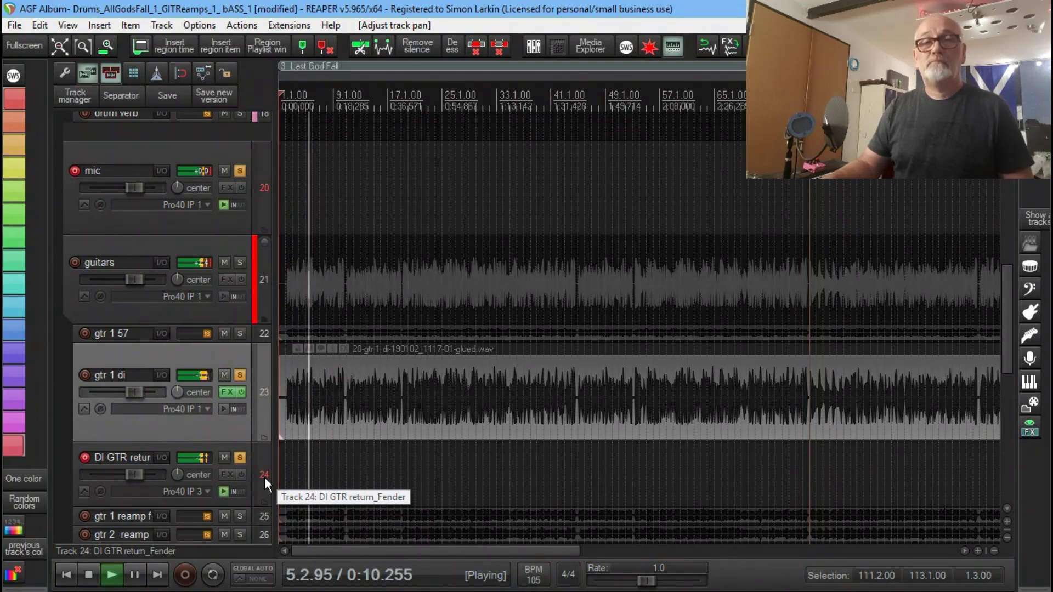
pyautogui.press('space')
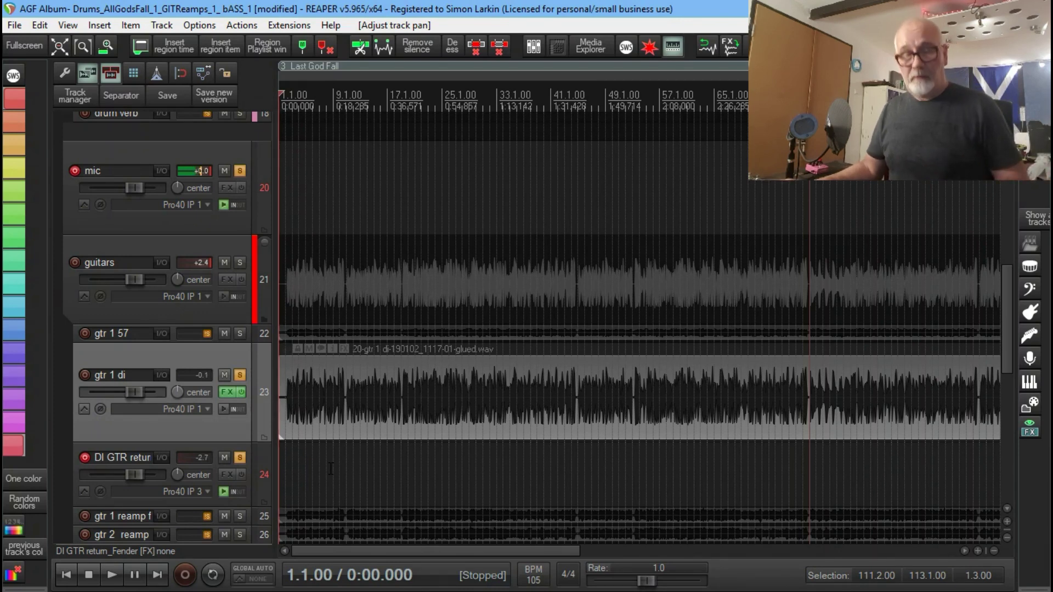
# Record the armed tracks from the project start for about 22 seconds to capture the reamped guitar
pyautogui.hotkey('ctrl', 'r')
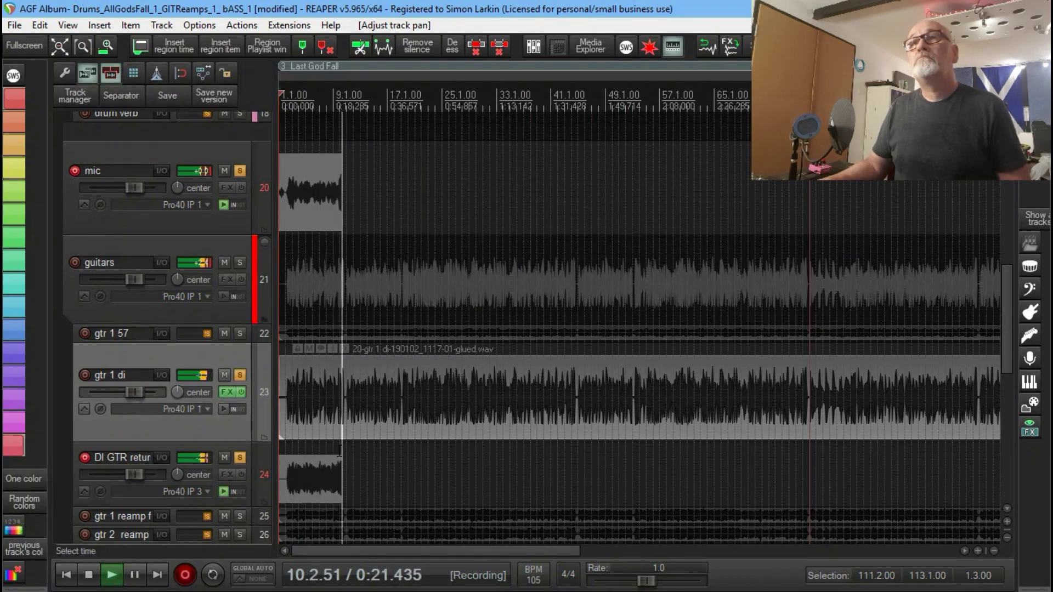
pyautogui.press('space')
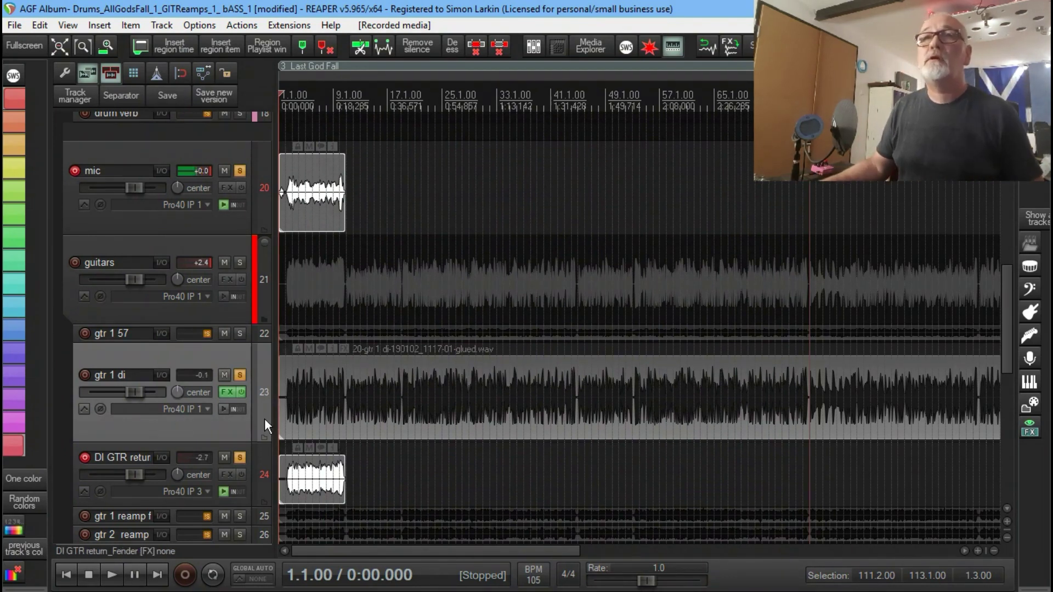
# Unsolo gtr 1 di and play back the recorded return, checking levels in the mixer and resetting the mic's peak reading
pyautogui.click(239, 374)
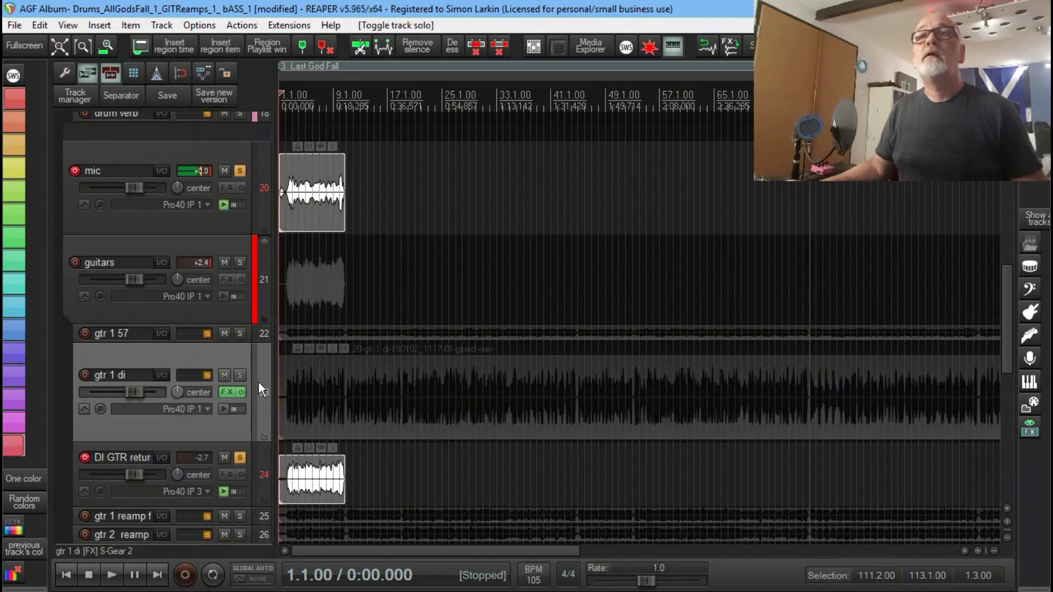
pyautogui.hotkey('ctrl', 'm')
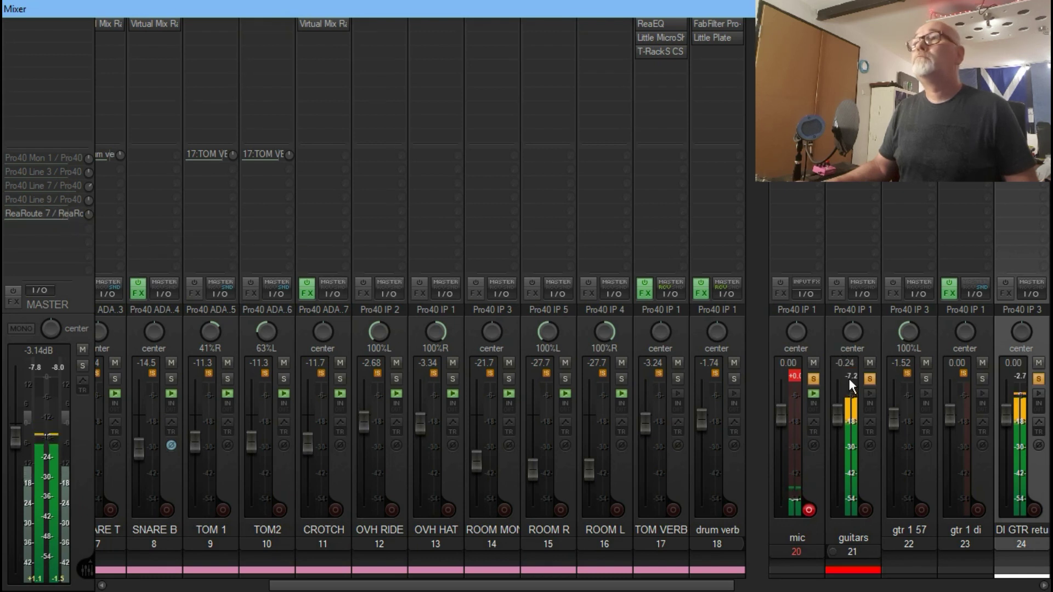
pyautogui.click(793, 377)
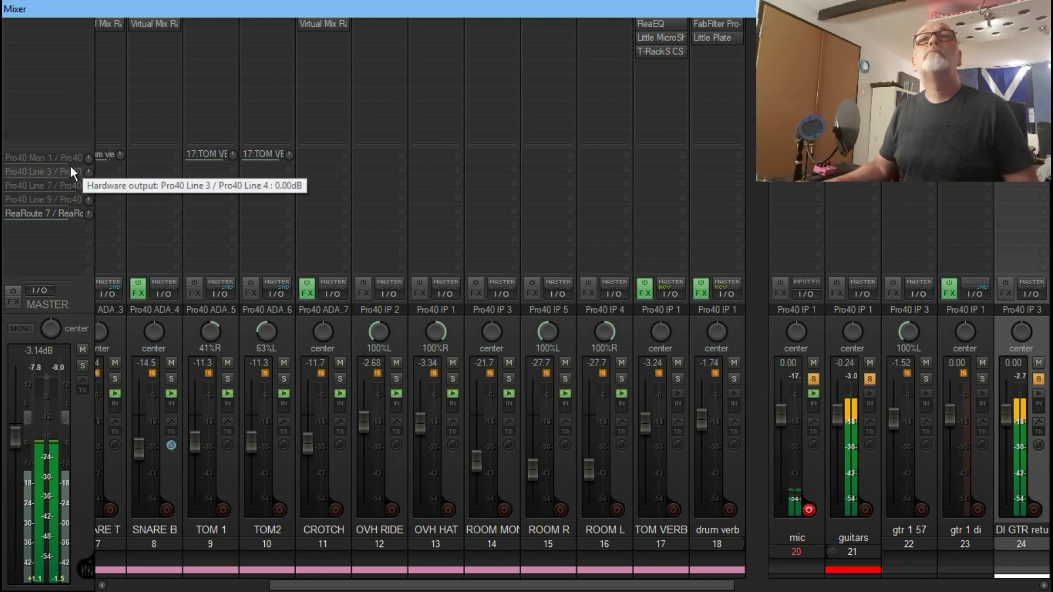
pyautogui.press('space')
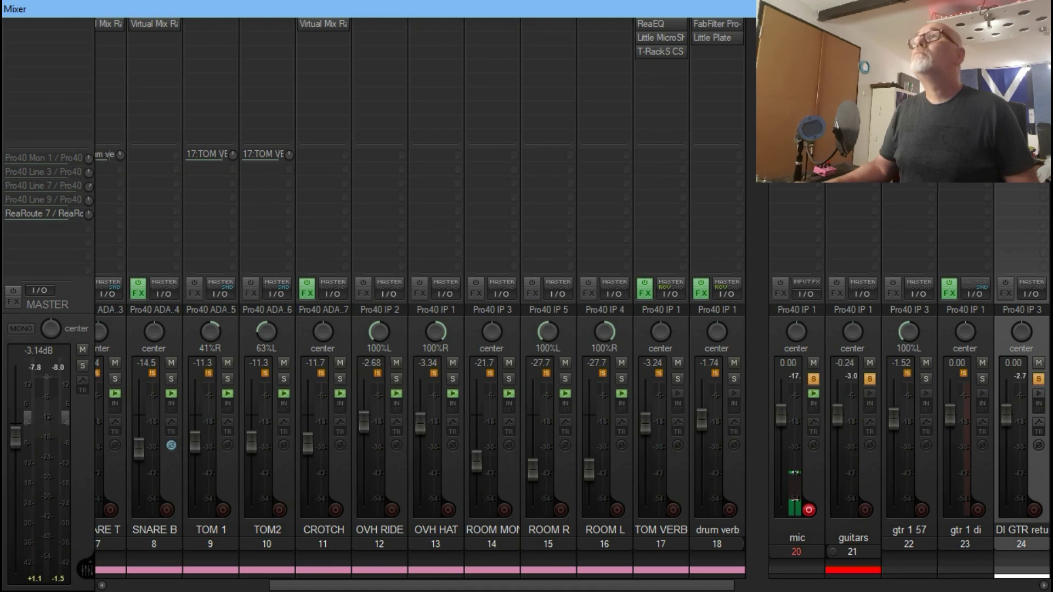
pyautogui.hotkey('ctrl', 'm')
pyautogui.press('space')
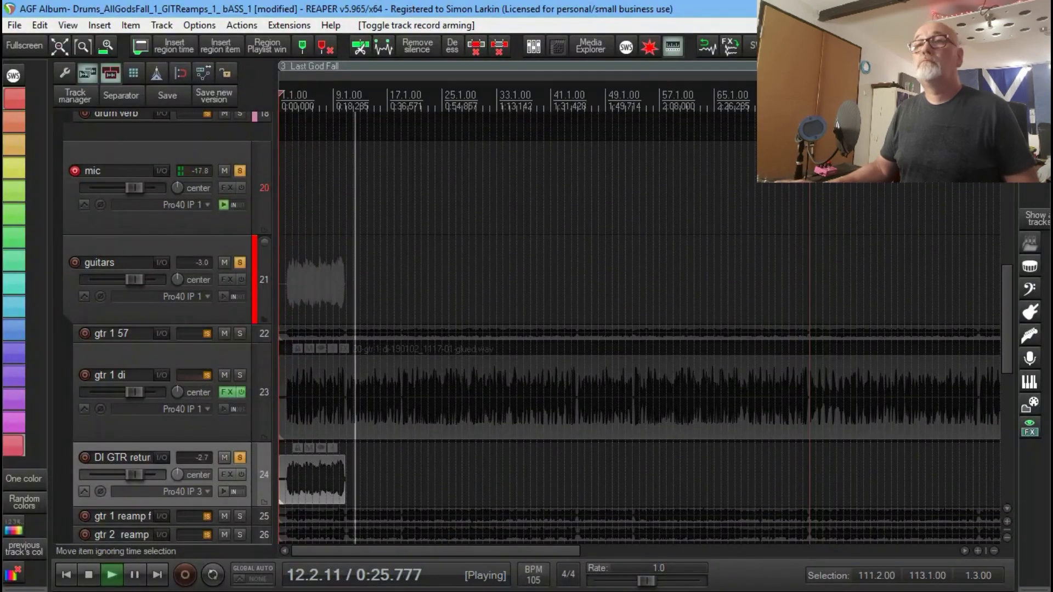
pyautogui.press('space')
# Unsolo the DI GTR return track and solo the gtr 1 di track
pyautogui.click(239, 457)
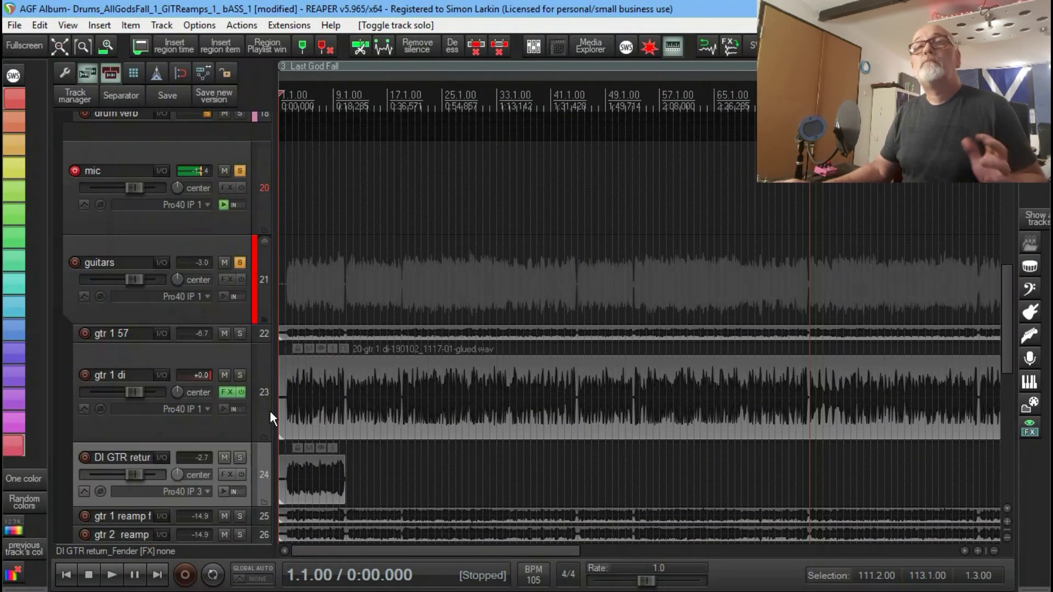
pyautogui.click(238, 376)
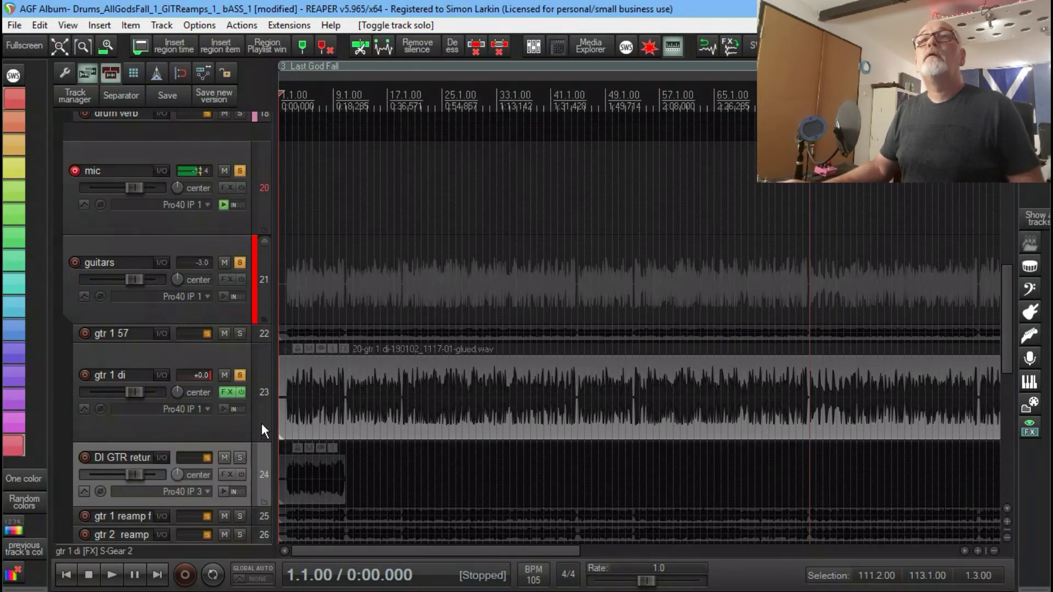
# Set Cab1 of S-Gear 2's Pro Convolver on the gtr 1 di track to 2x12" SA30B - Vintage British Blues
pyautogui.click(227, 392)
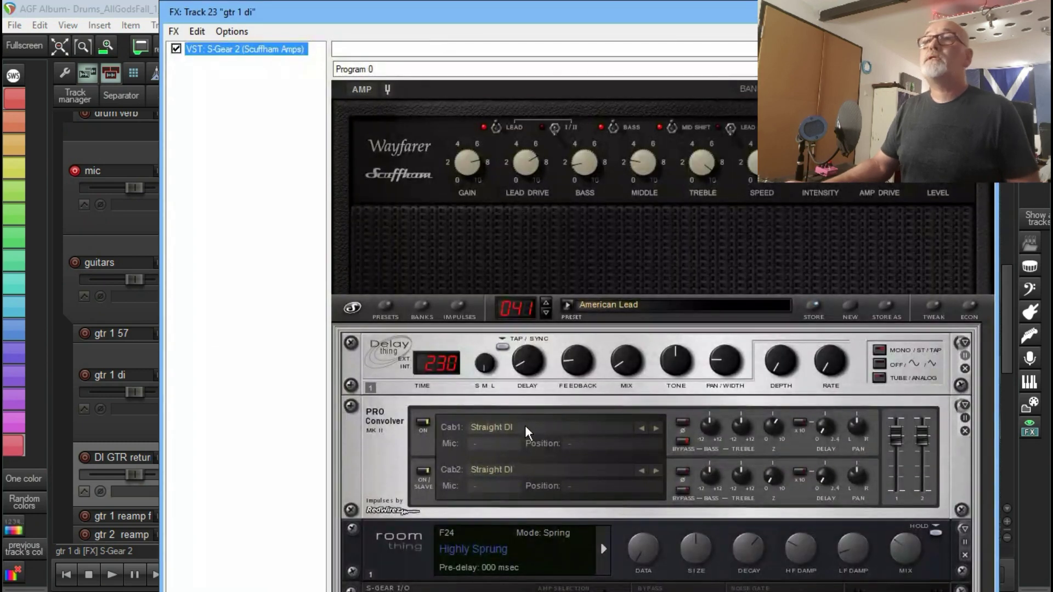
pyautogui.click(527, 428)
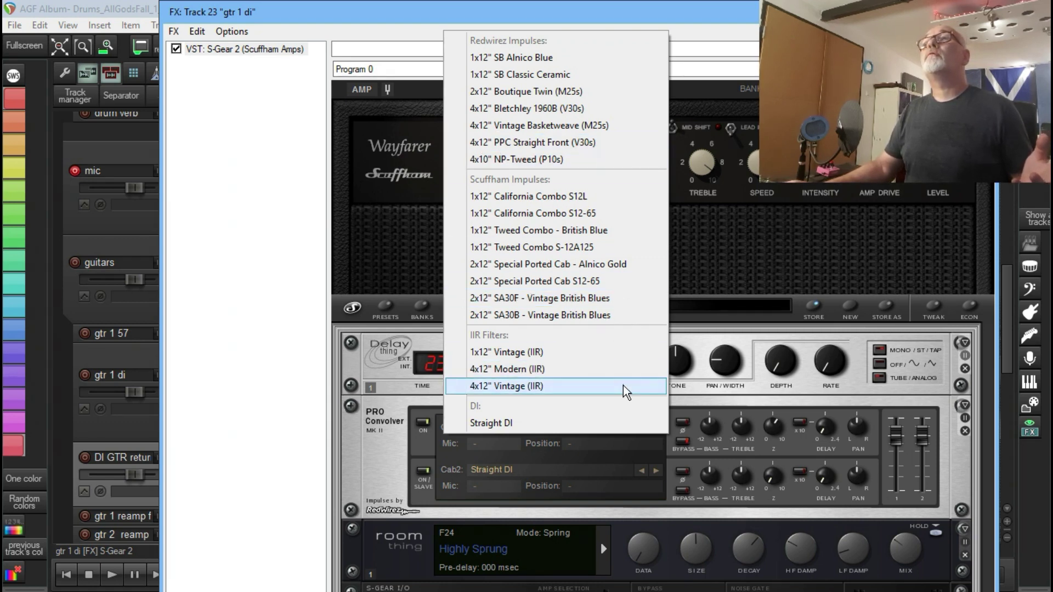
pyautogui.click(625, 316)
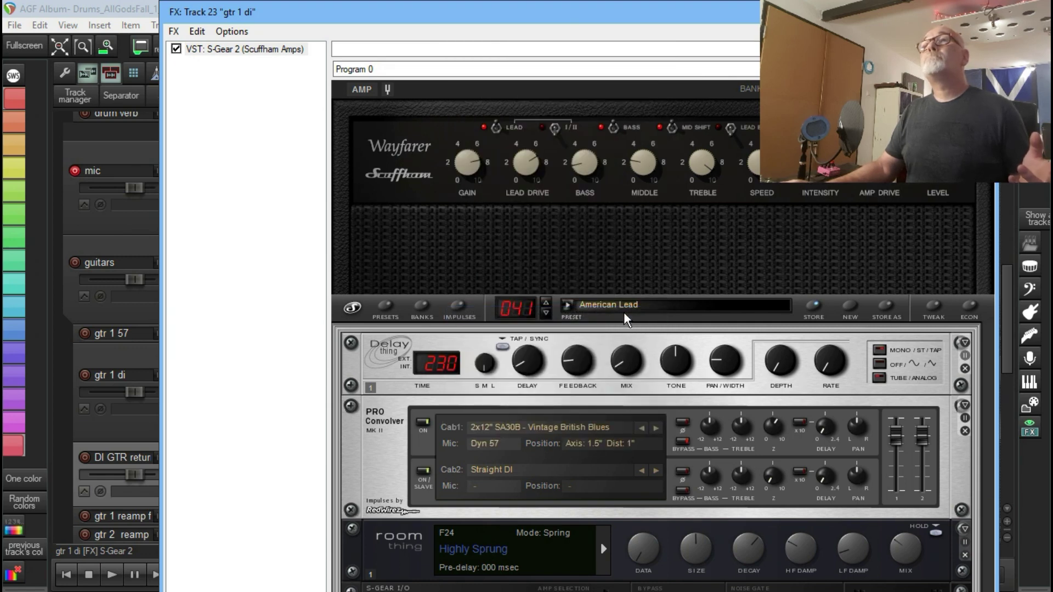
pyautogui.click(567, 471)
pyautogui.press('Escape')
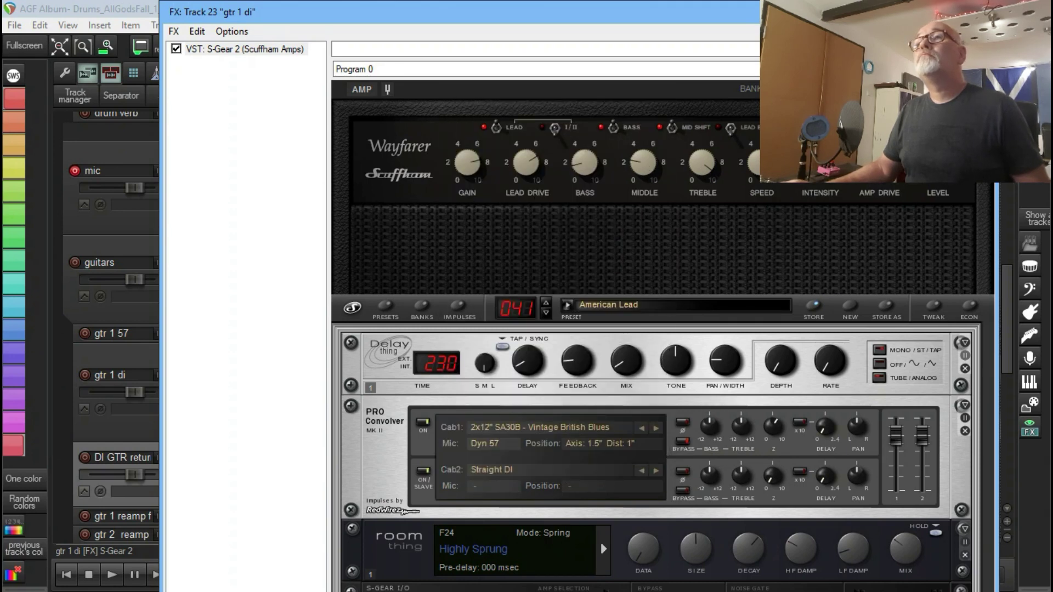
pyautogui.press('Escape')
# During playback, enable the gtr 1 di track's parent send to guitars and mute its Pro40 Line 3 hardware output, then stop
pyautogui.press('space')
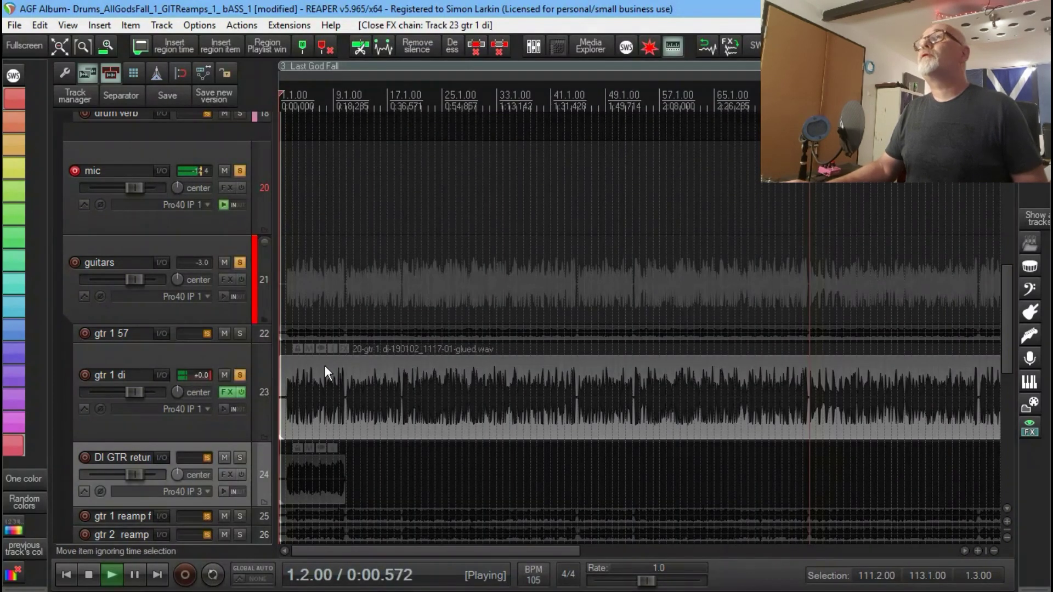
pyautogui.click(209, 461)
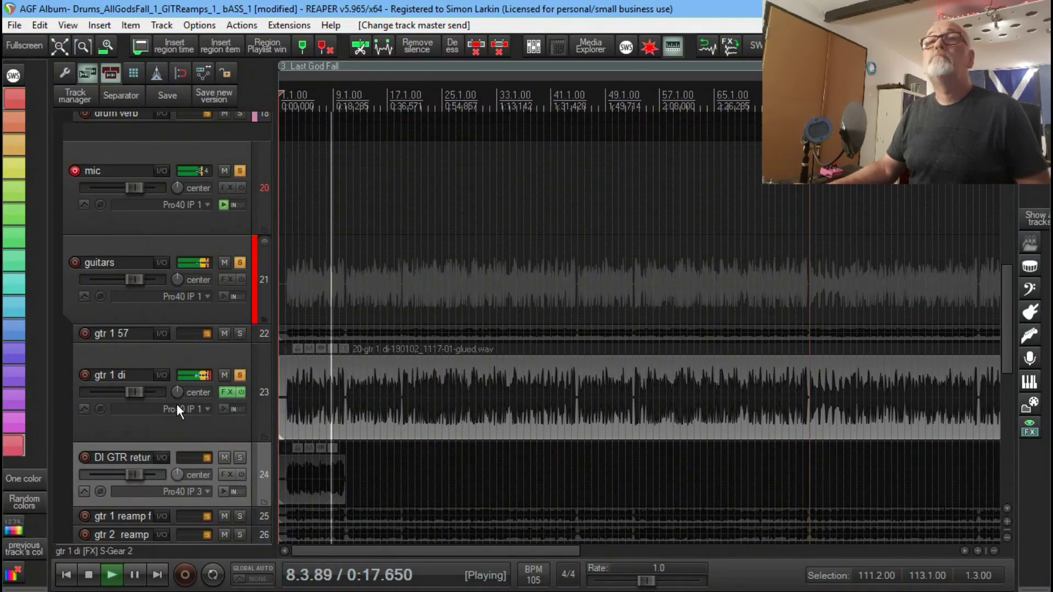
pyautogui.click(160, 375)
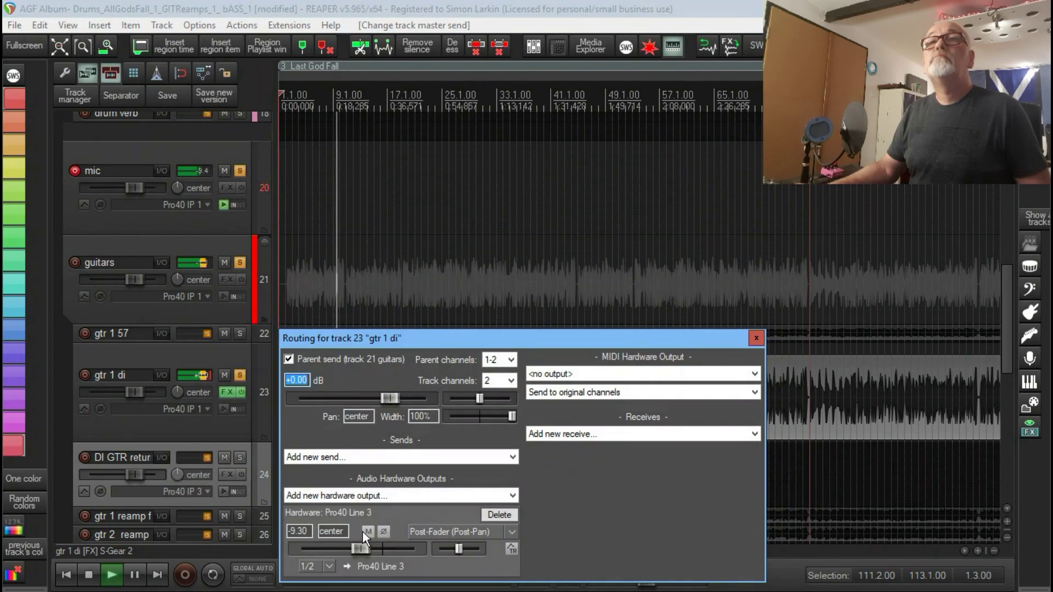
pyautogui.click(760, 339)
pyautogui.press('space')
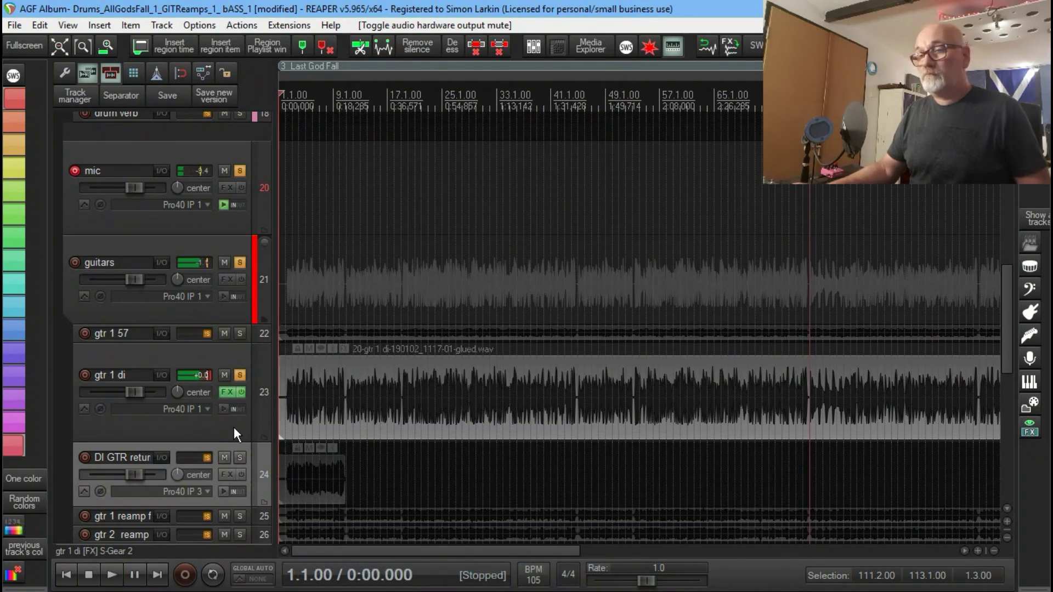